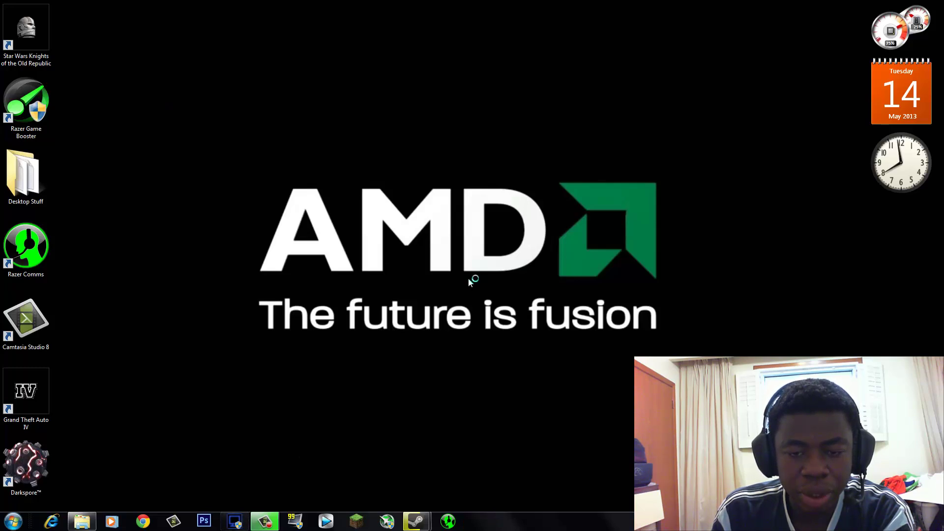
Drag the Dxtory window showing its Movie settings to the middle of the desktop.
{"action": "left_click_drag", "start_coordinate": [351, 32], "coordinate": [434, 80]}
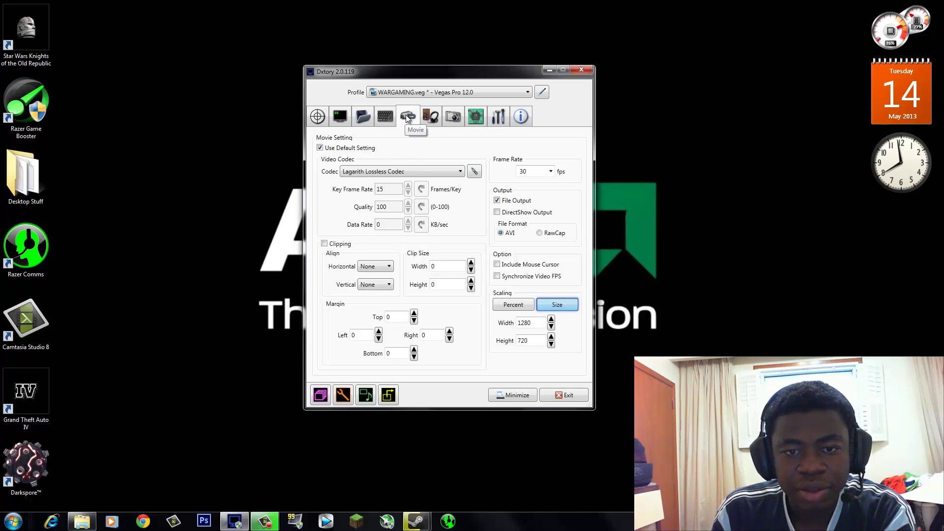
Turn off Use Default Setting, select Lagarith Lossless Codec, and bring up its configuration.
{"action": "left_click", "coordinate": [320, 148]}
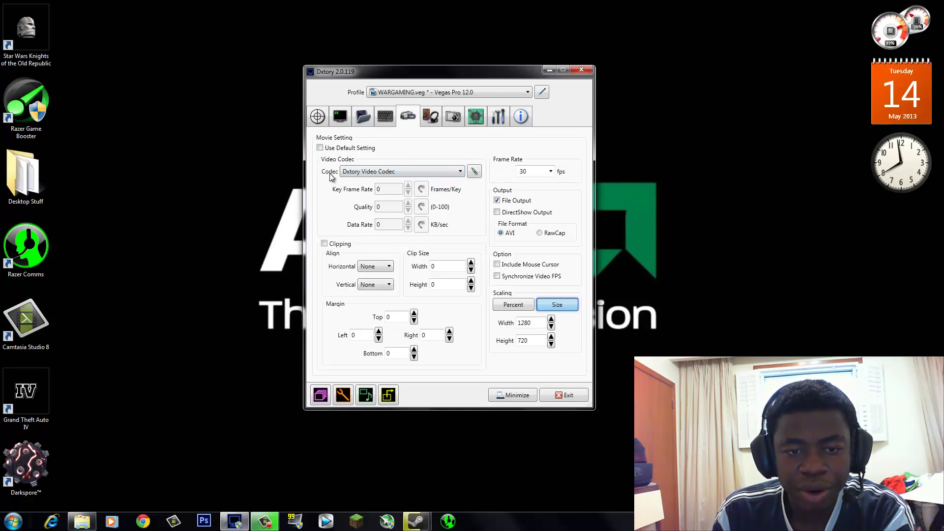
{"action": "left_click", "coordinate": [374, 173]}
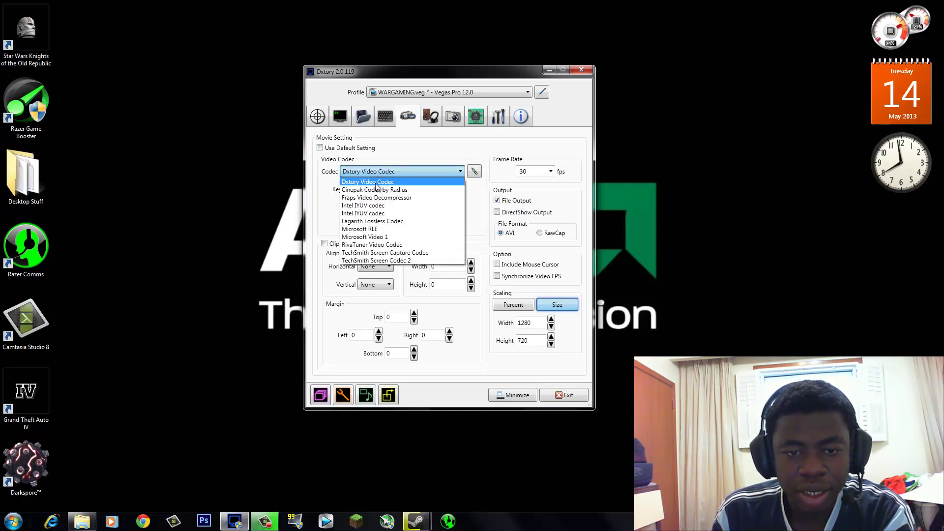
{"action": "left_click", "coordinate": [378, 222]}
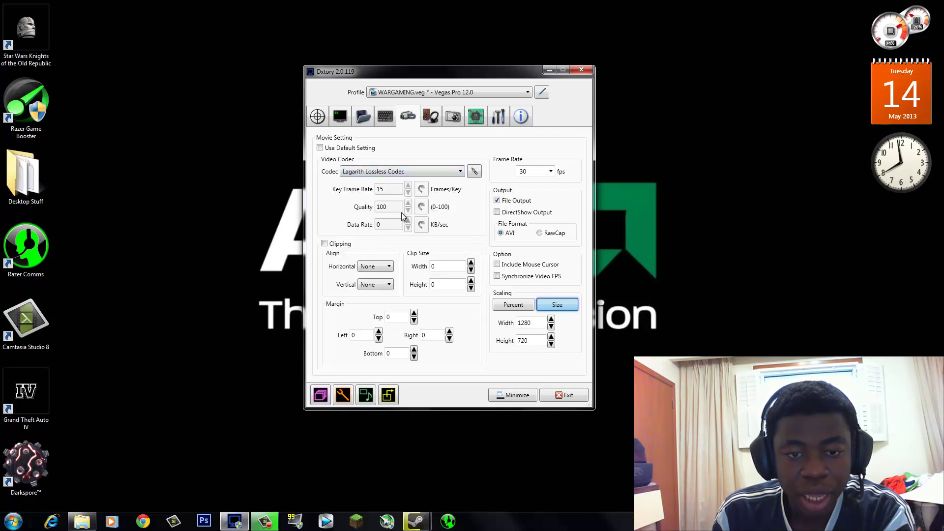
{"action": "left_click", "coordinate": [474, 172]}
{"action": "left_click", "coordinate": [347, 176]}
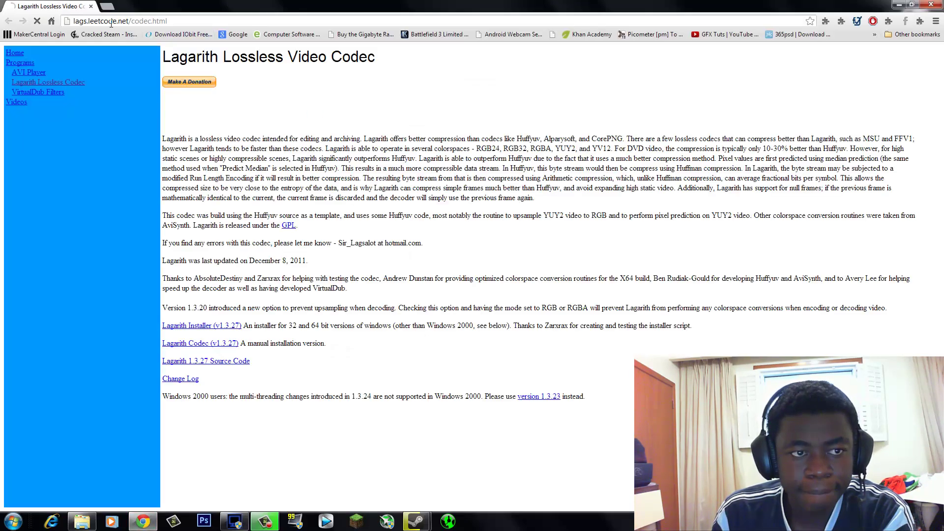
{"action": "left_click", "coordinate": [104, 22]}
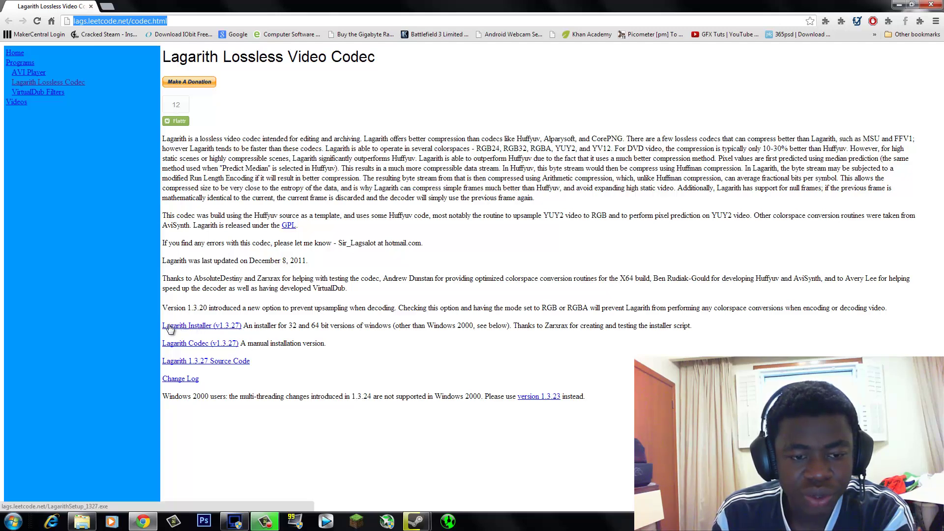
{"action": "left_click", "coordinate": [937, 6]}
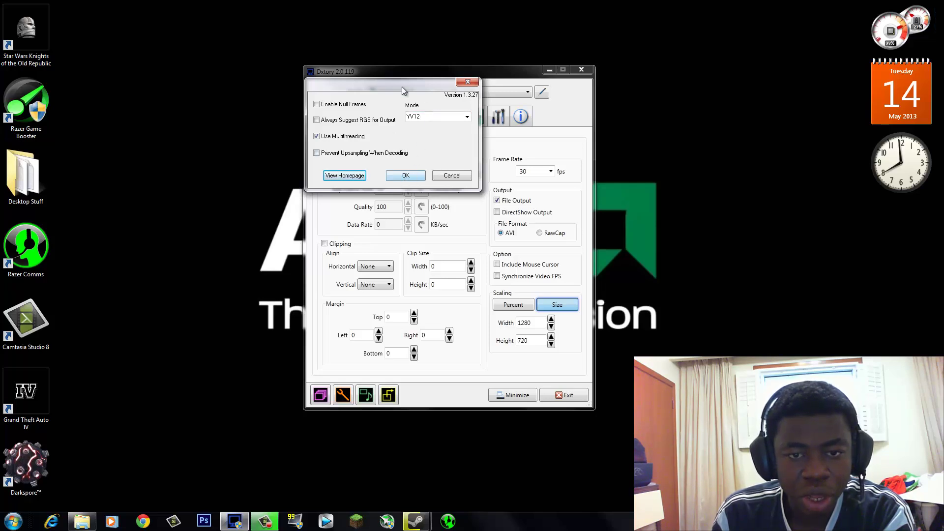
{"action": "left_click_drag", "start_coordinate": [376, 81], "coordinate": [412, 161]}
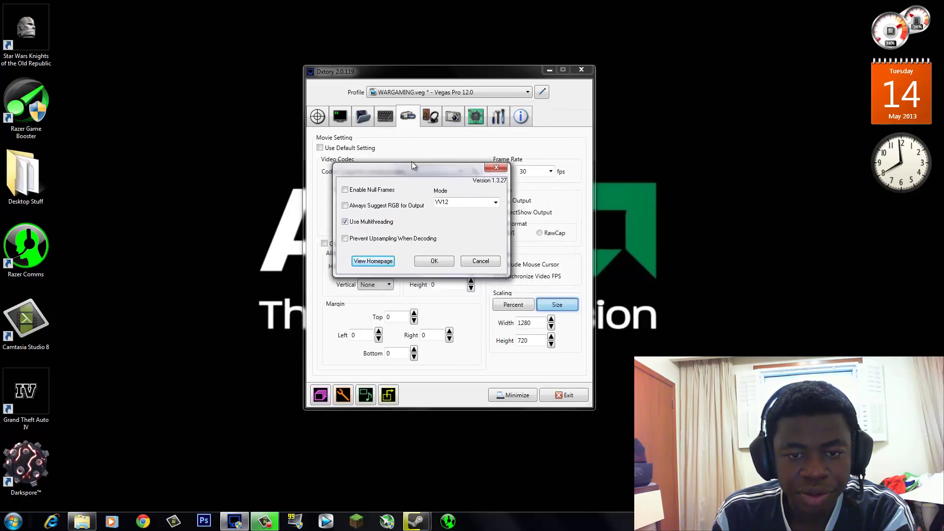
{"action": "left_click", "coordinate": [502, 162]}
{"action": "left_click", "coordinate": [382, 173]}
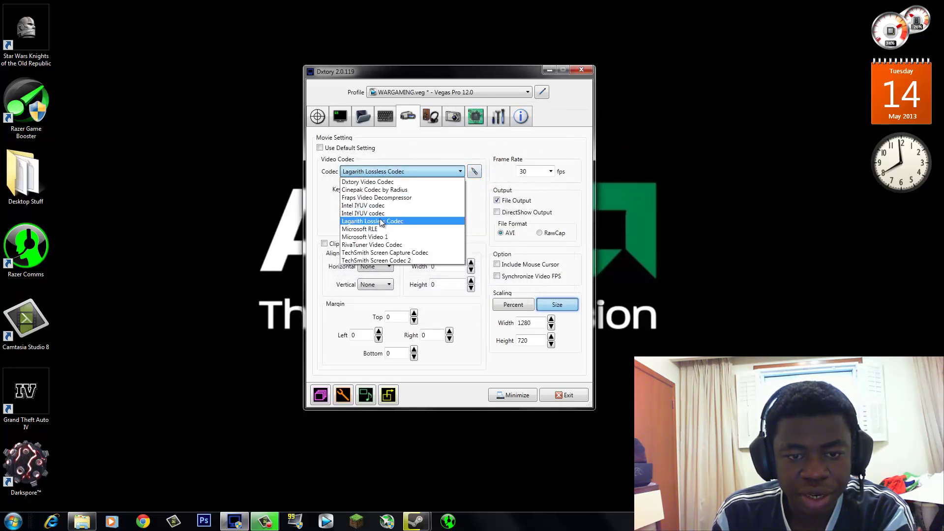
{"action": "left_click", "coordinate": [382, 221]}
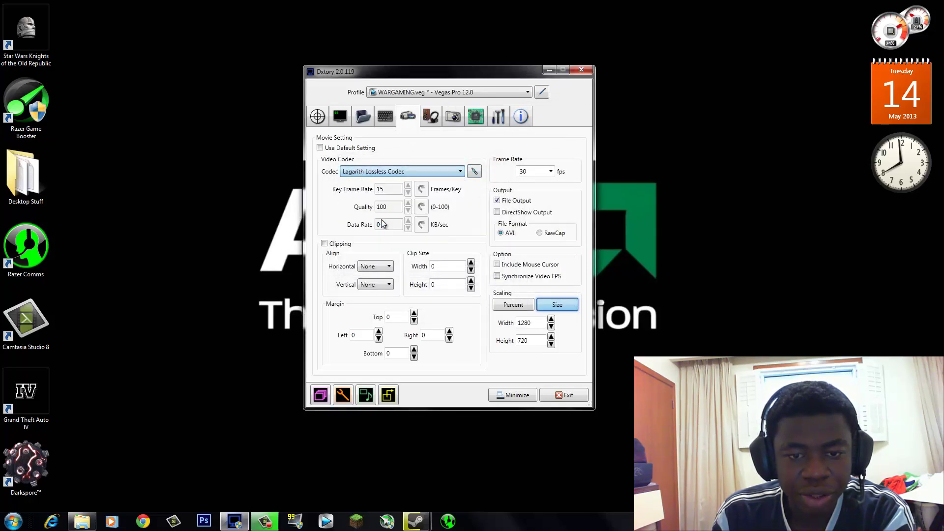
{"action": "left_click", "coordinate": [475, 172]}
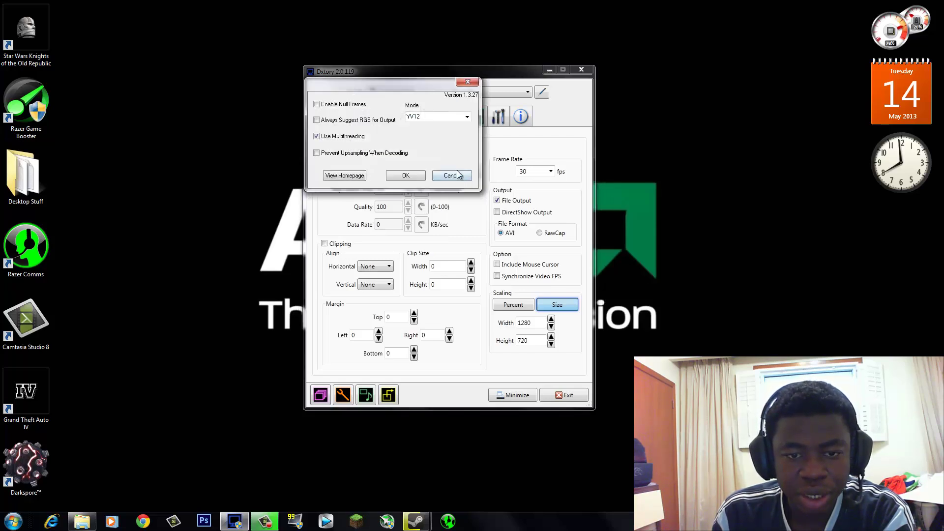
{"action": "left_click_drag", "start_coordinate": [552, 117], "coordinate": [331, 119]}
{"action": "mouse_move", "coordinate": [336, 175]}
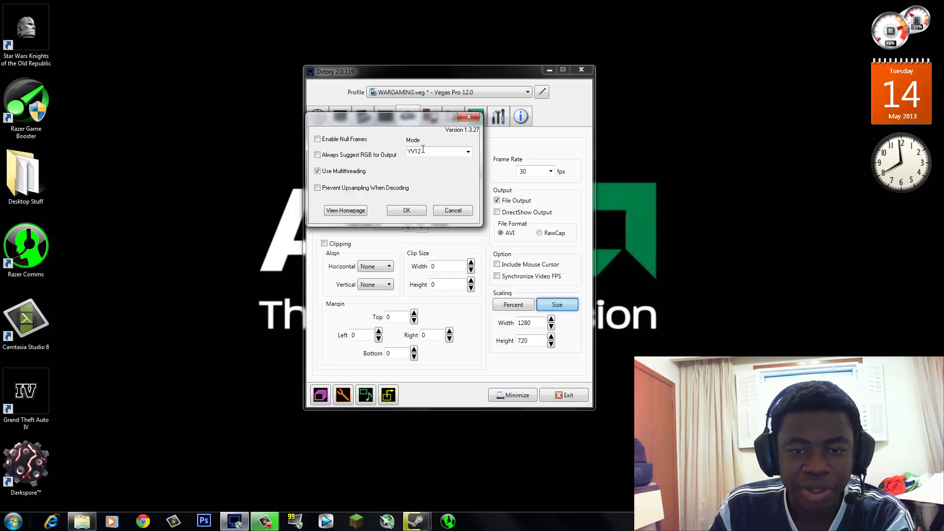
Set the Lagarith colour mode to YV12 and move the options dialog aside.
{"action": "left_click", "coordinate": [469, 151]}
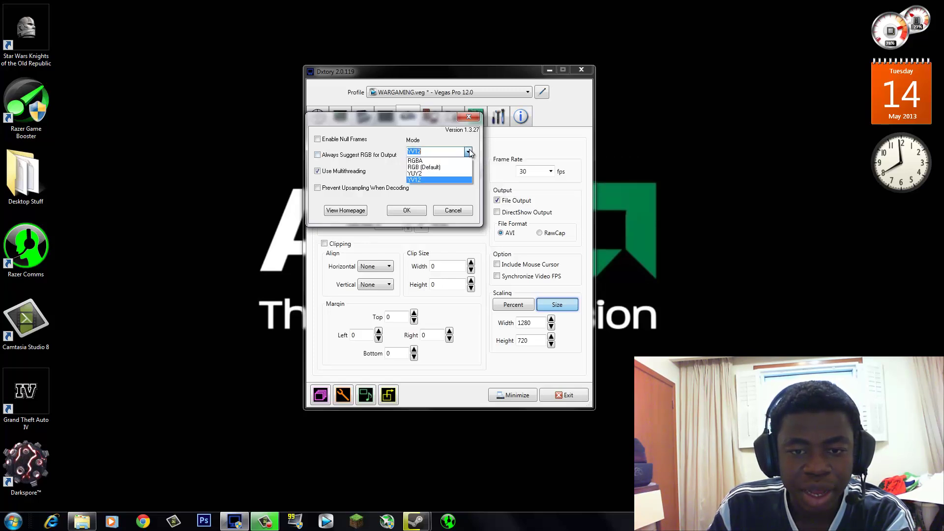
{"action": "left_click", "coordinate": [426, 180]}
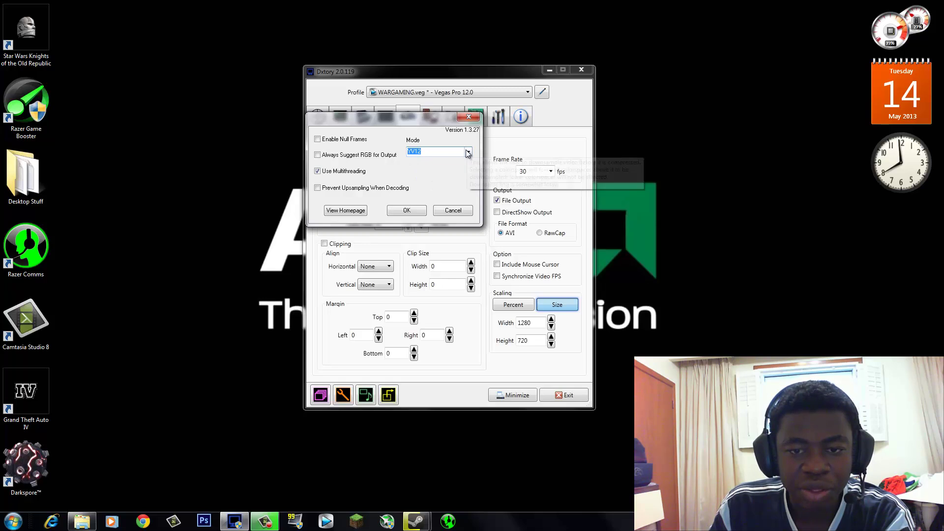
{"action": "left_click", "coordinate": [467, 152]}
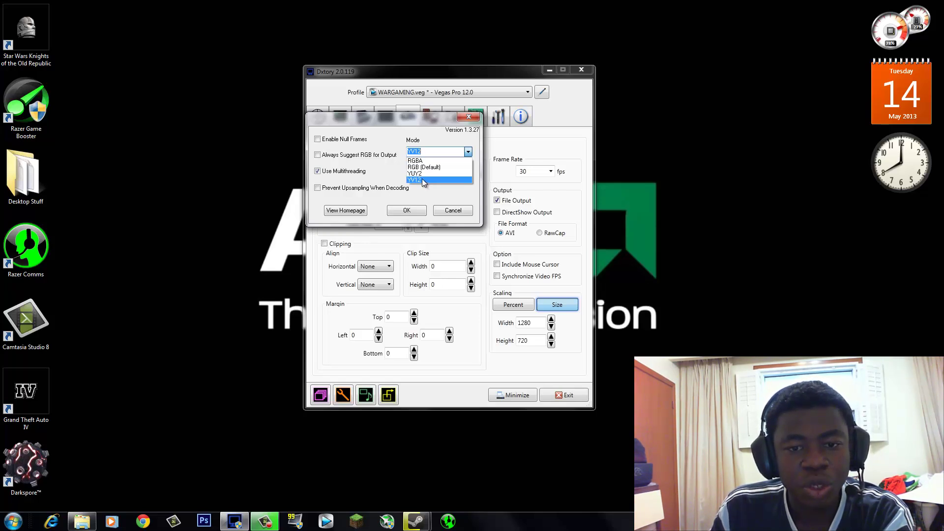
{"action": "left_click", "coordinate": [422, 178]}
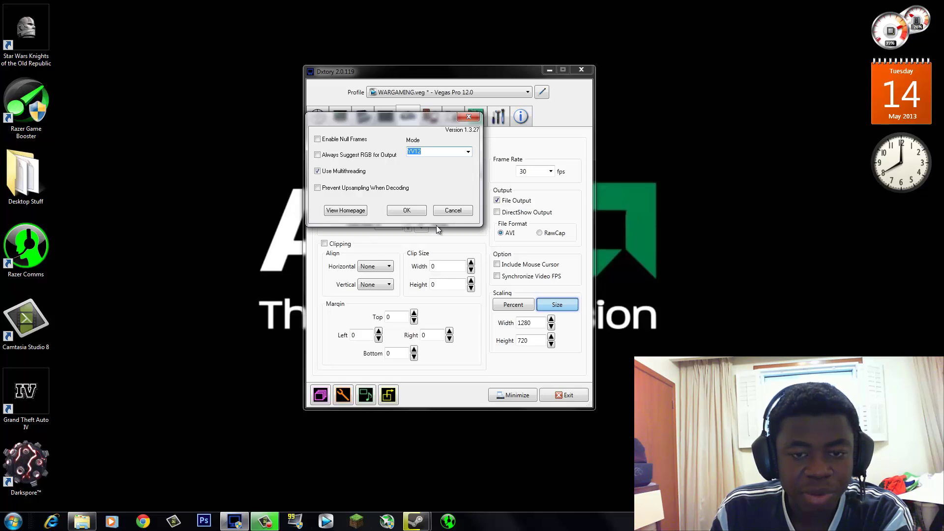
{"action": "mouse_move", "coordinate": [331, 144]}
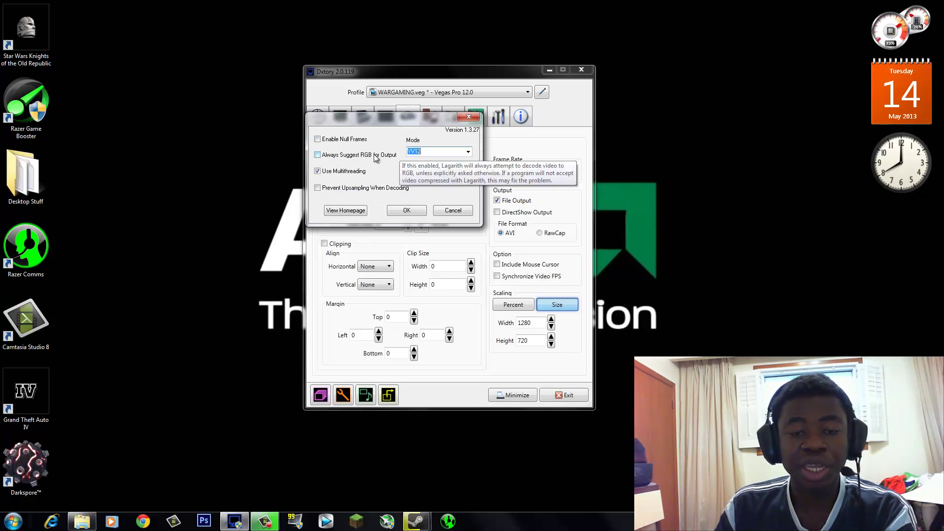
{"action": "left_click_drag", "start_coordinate": [385, 117], "coordinate": [431, 134]}
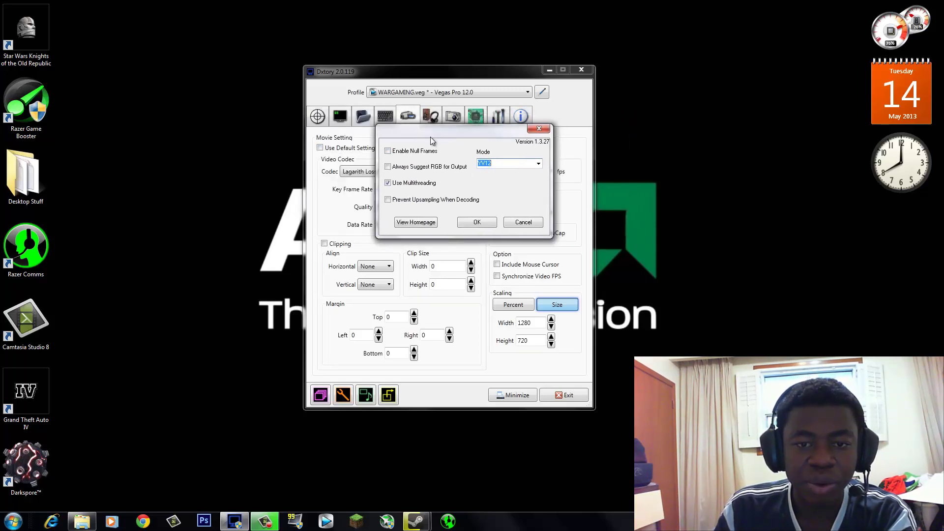
{"action": "mouse_move", "coordinate": [413, 153]}
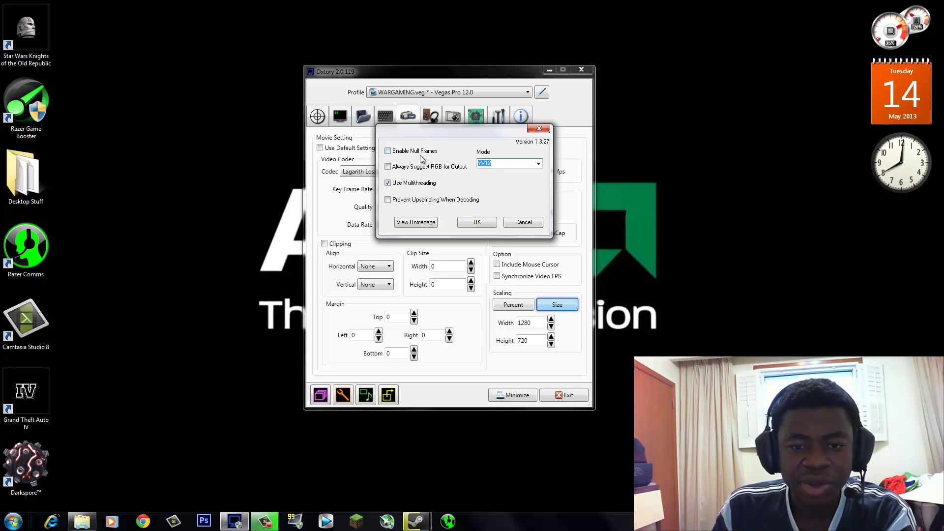
{"action": "mouse_move", "coordinate": [426, 170]}
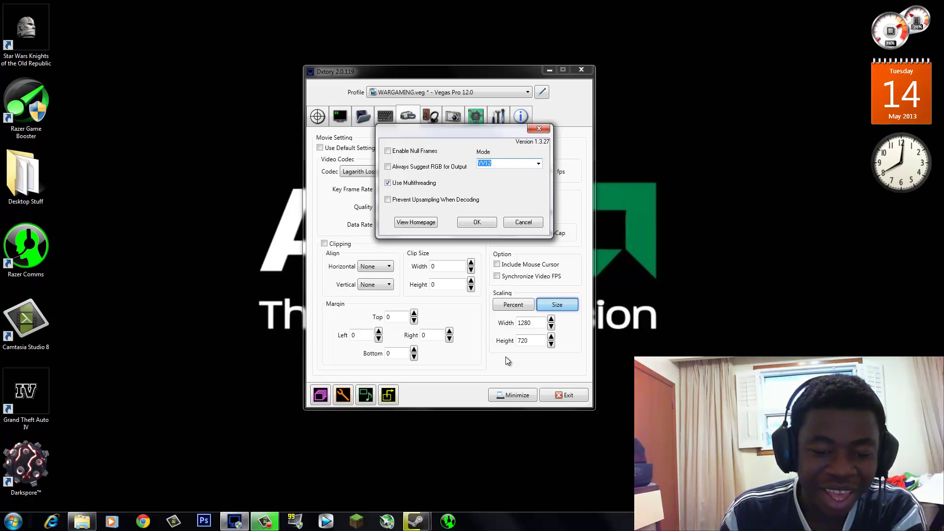
{"action": "left_click", "coordinate": [13, 521]}
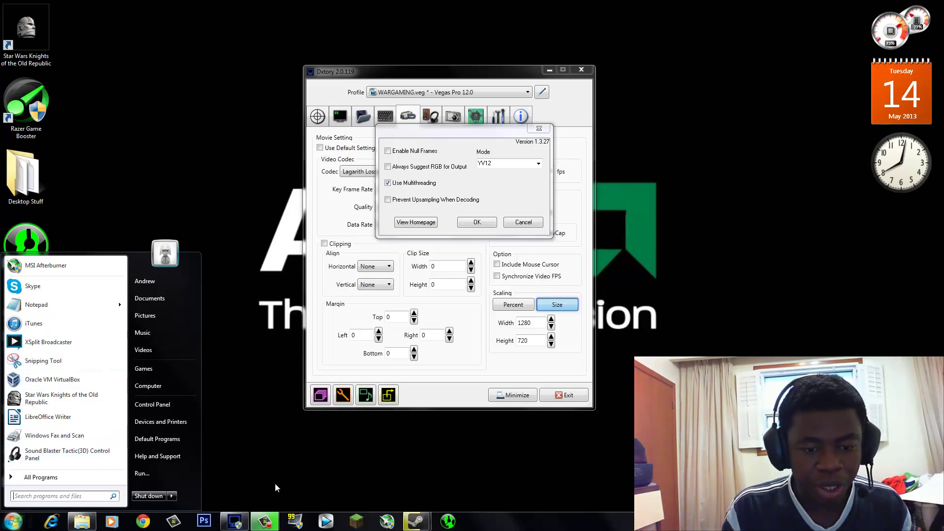
{"action": "left_click", "coordinate": [302, 441]}
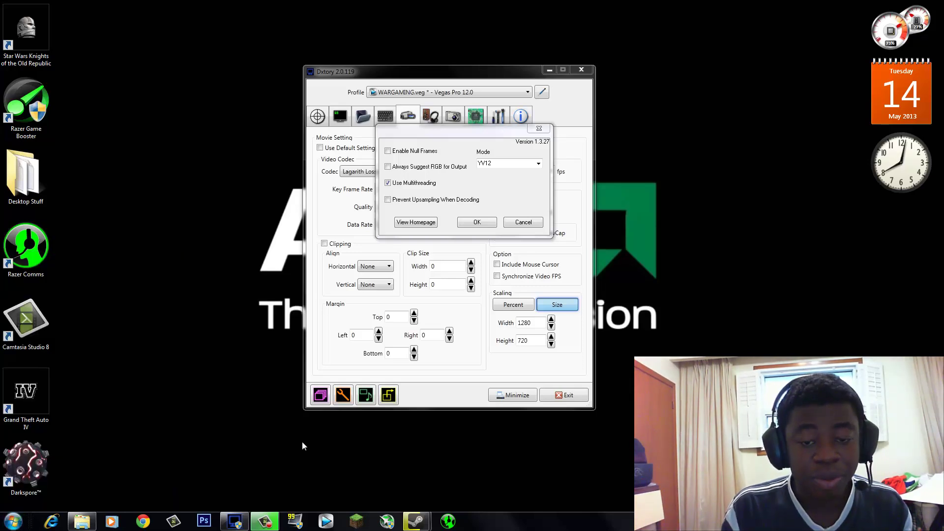
{"action": "mouse_move", "coordinate": [397, 154]}
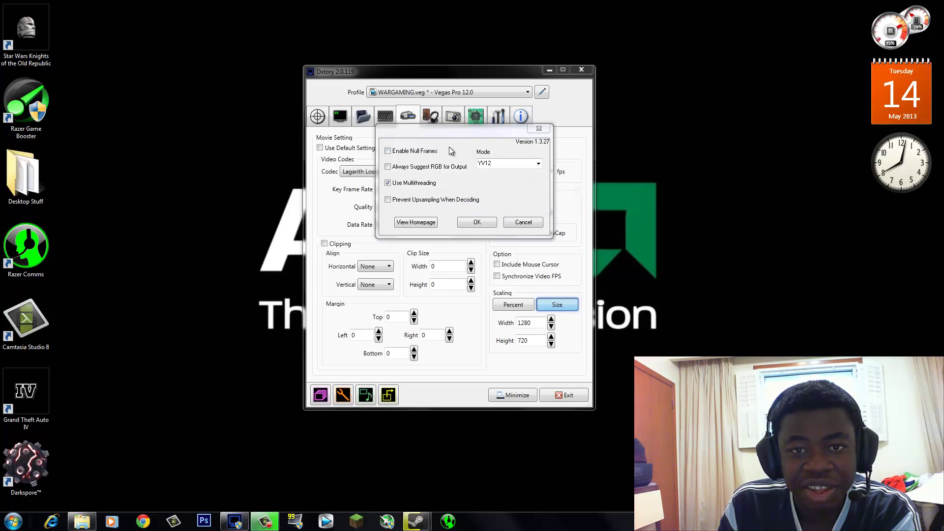
Keep the Lagarith mode at YV12 and confirm the codec options with OK.
{"action": "left_click", "coordinate": [539, 164]}
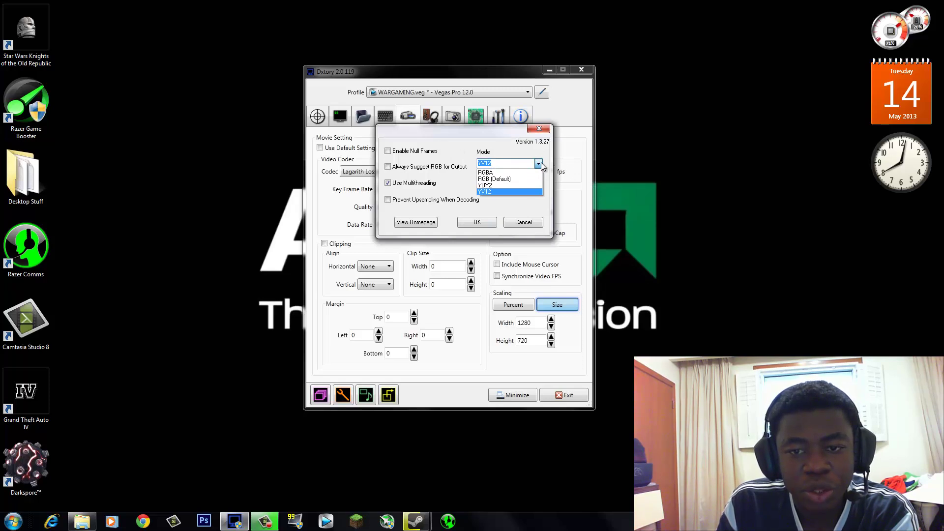
{"action": "left_click", "coordinate": [540, 163]}
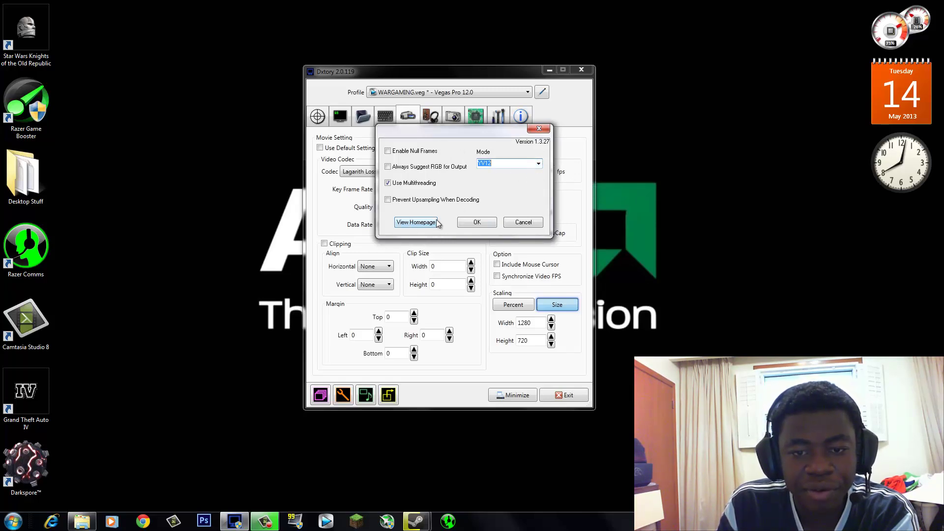
{"action": "left_click", "coordinate": [475, 222]}
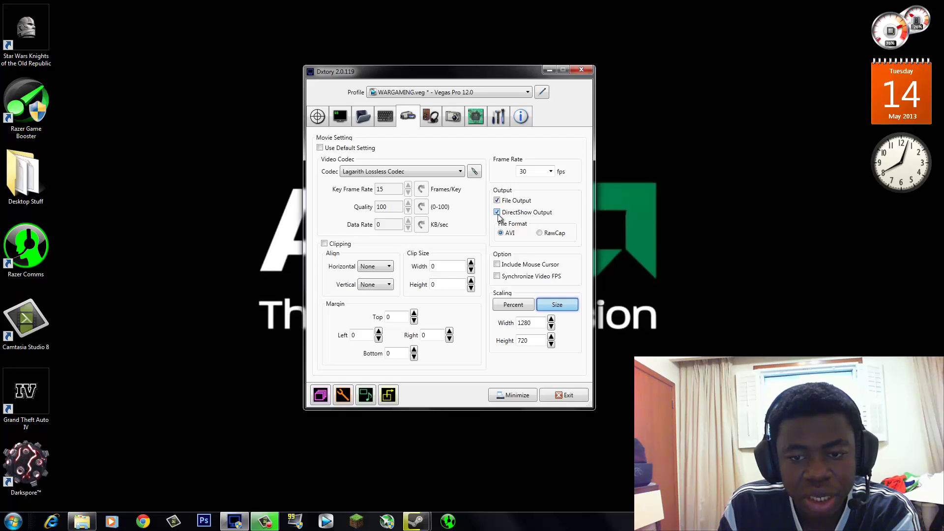
Turn off DirectShow Output and look over the frame rate choices, keeping 30 fps.
{"action": "left_click", "coordinate": [498, 213]}
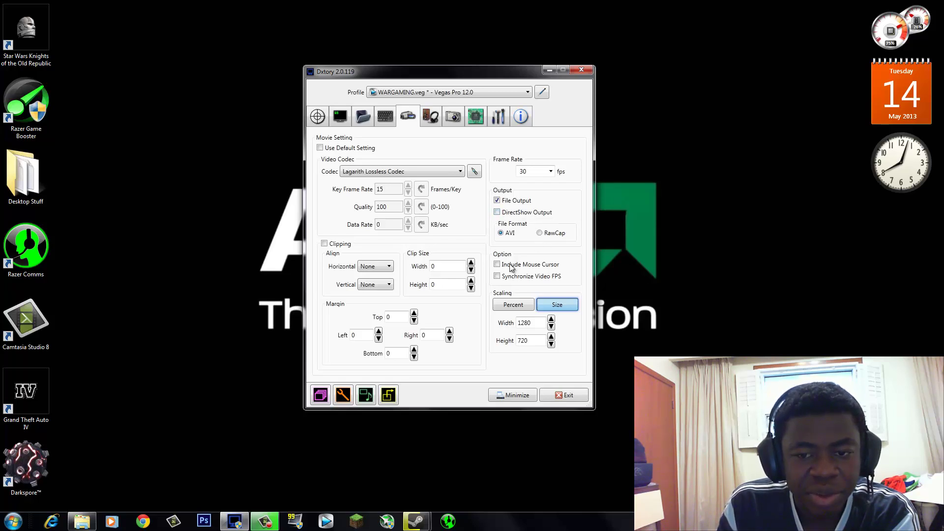
{"action": "left_click", "coordinate": [551, 171]}
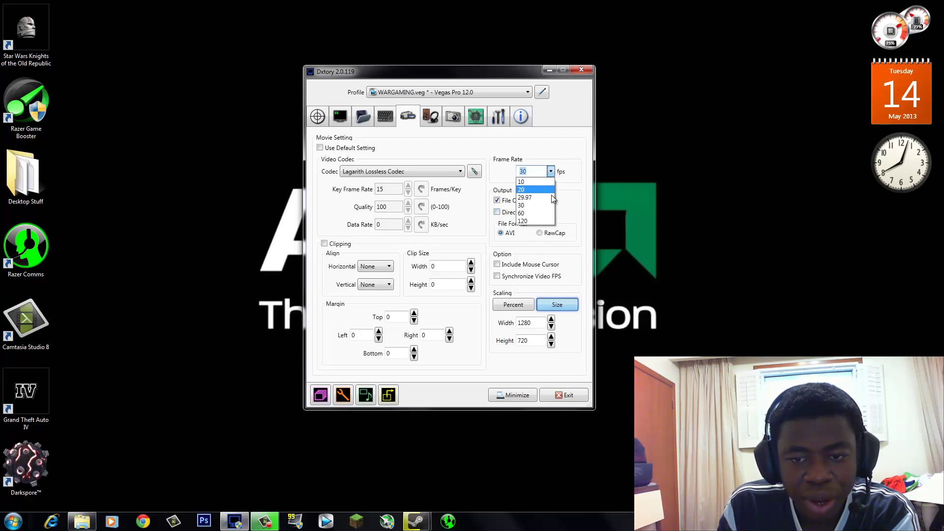
{"action": "left_click", "coordinate": [551, 170]}
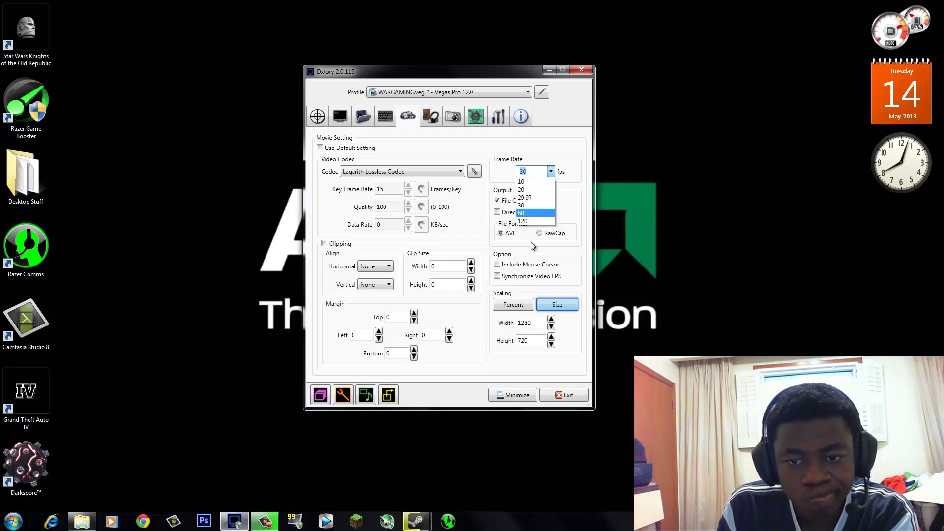
Keep 30 fps and set Scaling back to Size at width 1280, height 720.
{"action": "left_click", "coordinate": [535, 206]}
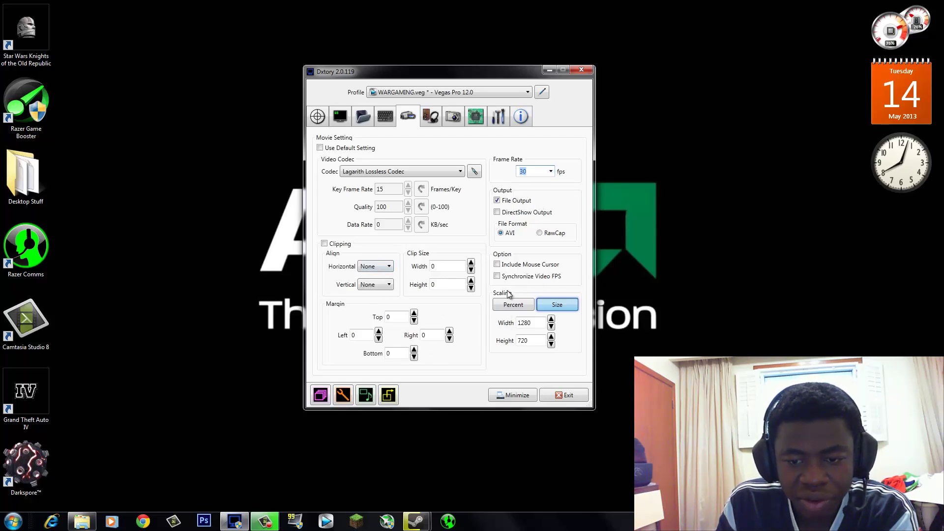
{"action": "double_click", "coordinate": [524, 323]}
{"action": "key", "text": "Tab"}
{"action": "left_click", "coordinate": [514, 305]}
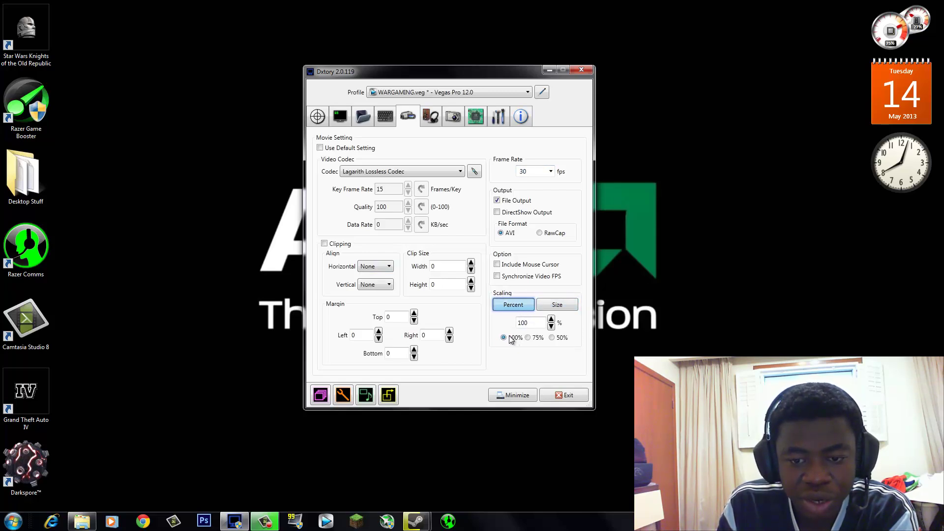
{"action": "left_click", "coordinate": [554, 305]}
{"action": "double_click", "coordinate": [540, 323]}
{"action": "key", "text": "Tab"}
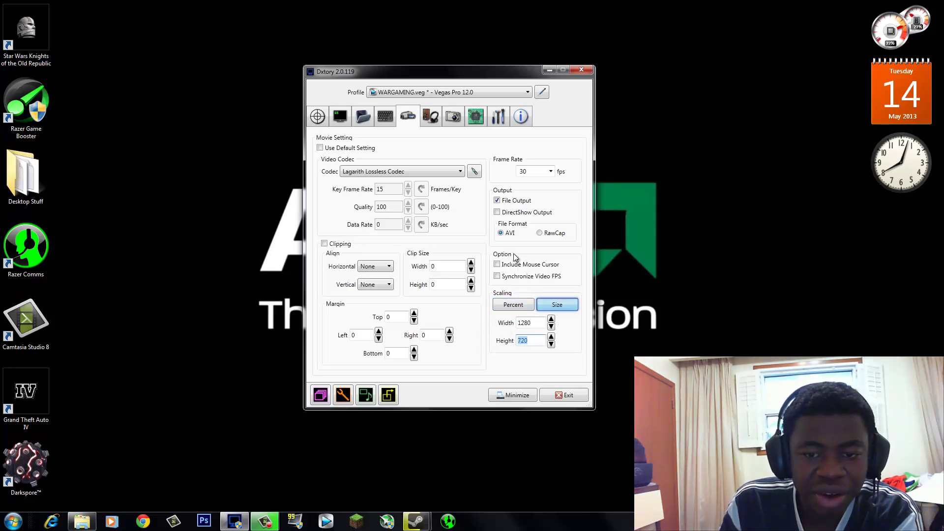